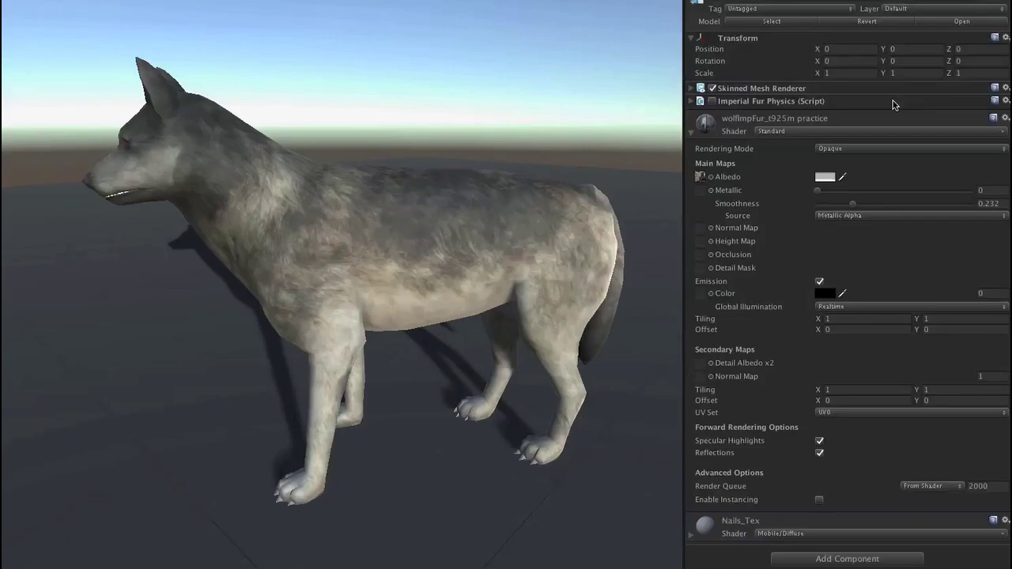
# Open the Shader dropdown on the wolfImpFur_t925m practice material
pyautogui.click(800, 132)
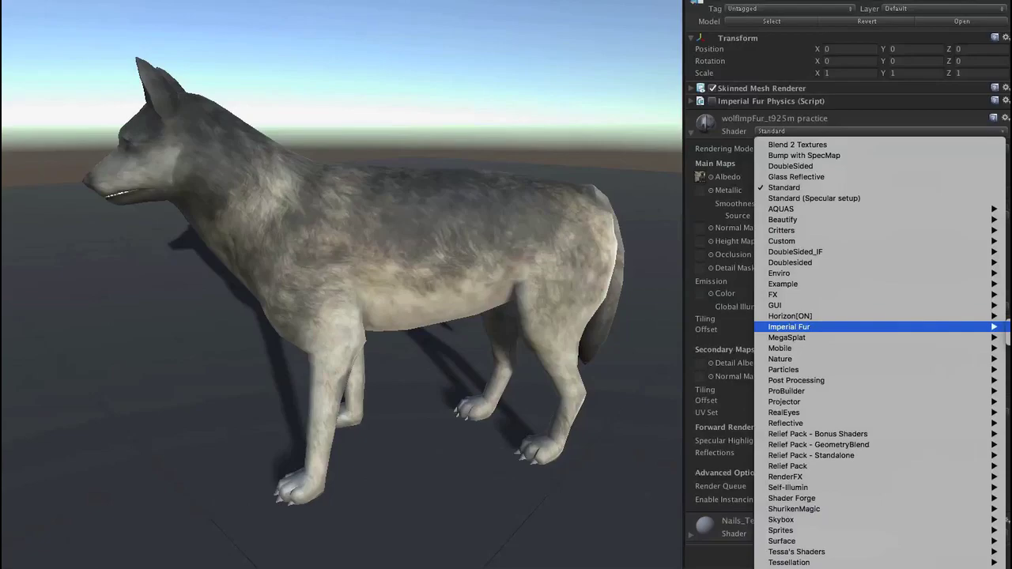
# Apply the Imperial Fur/Main/AlphaTest/Specular/20 Shell shader to the fur material
pyautogui.click(771, 189)
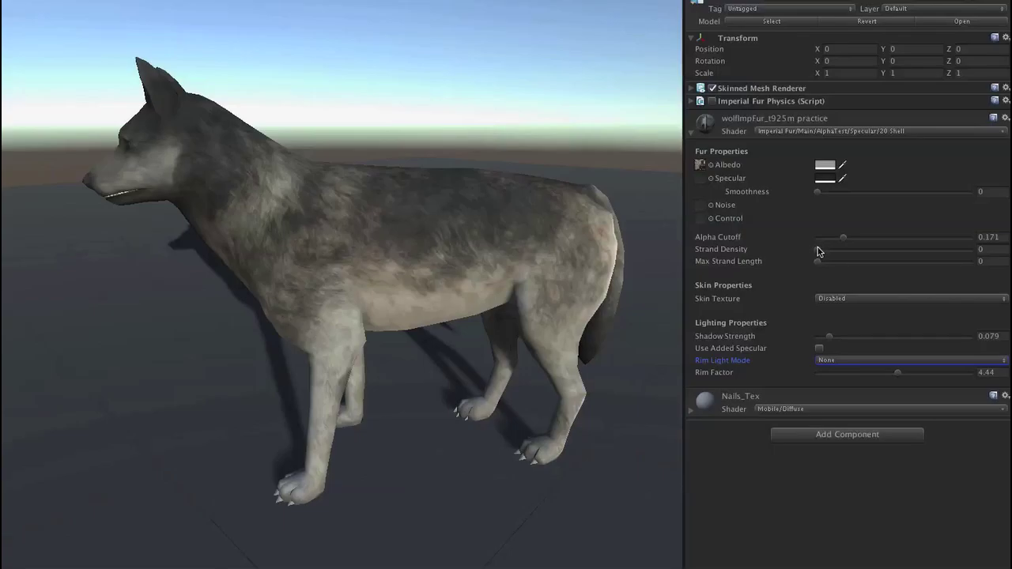
# Set strand density 4.17 and max strand length 0.184, and assign a noise texture to Noise
pyautogui.moveTo(818, 251); pyautogui.dragTo(898, 254)
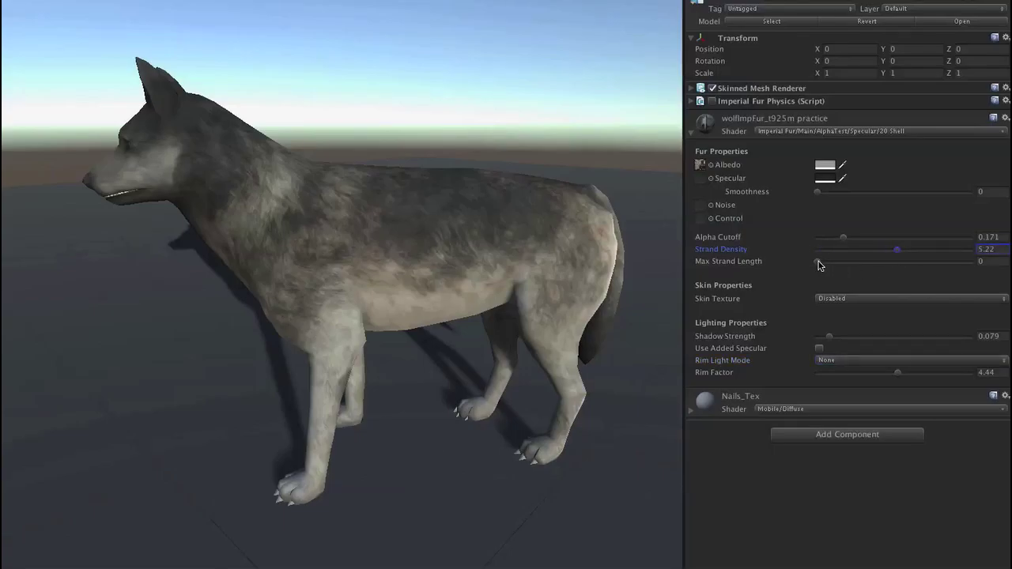
pyautogui.moveTo(817, 264); pyautogui.dragTo(876, 269)
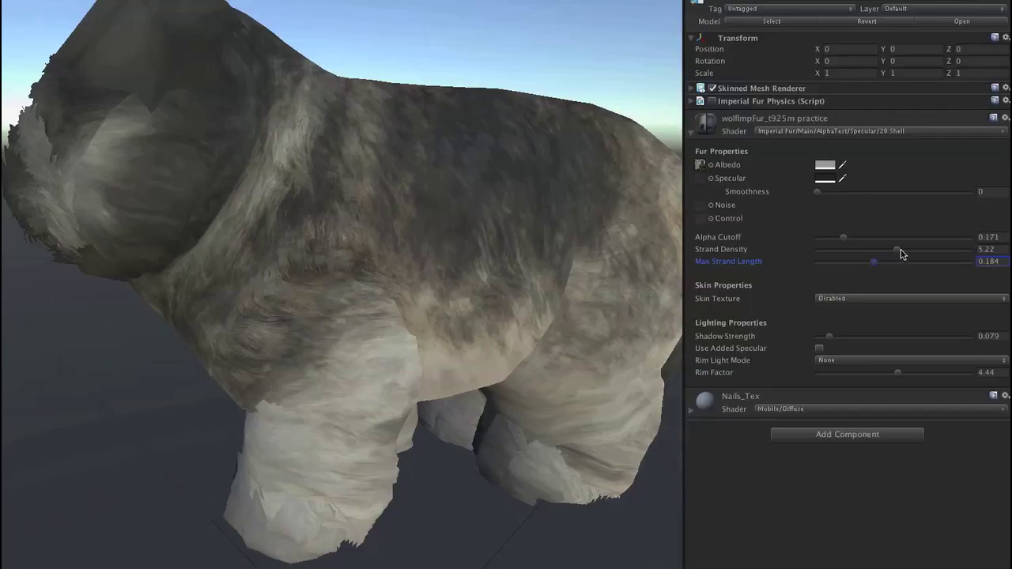
pyautogui.moveTo(900, 251)
pyautogui.mouseDown()
pyautogui.moveTo(845, 253)
pyautogui.moveTo(952, 254)
pyautogui.moveTo(885, 252)
pyautogui.mouseUp()
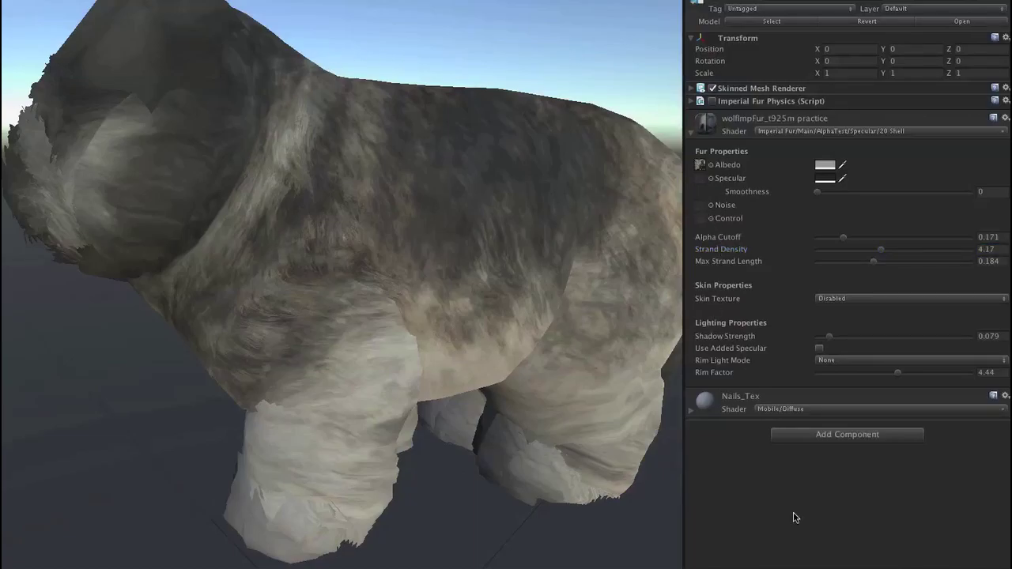
pyautogui.moveTo(699, 208); pyautogui.dragTo(700, 205)
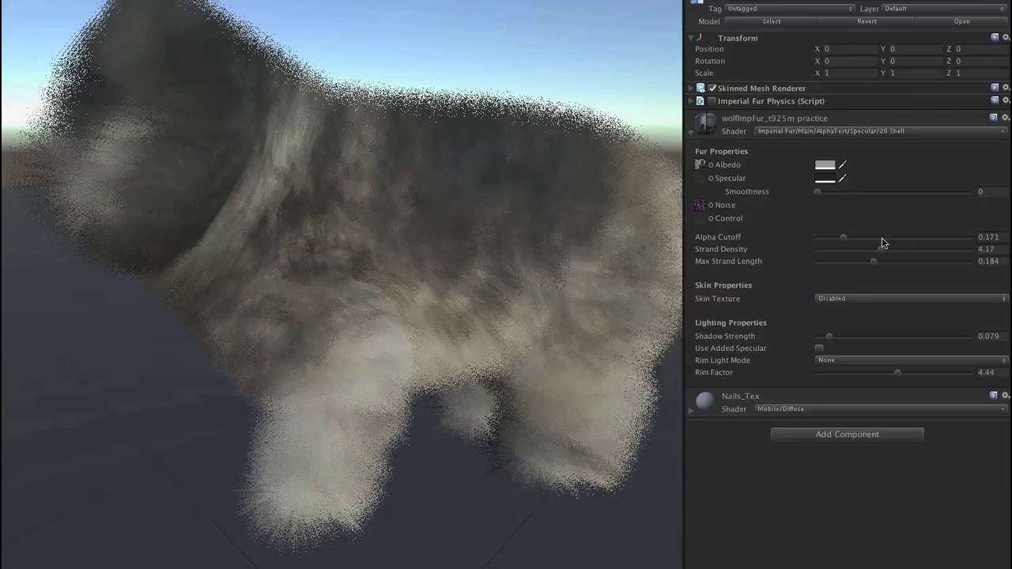
# Lower strand density to 1.01 and max strand length to 0.043
pyautogui.moveTo(881, 250); pyautogui.dragTo(830, 268)
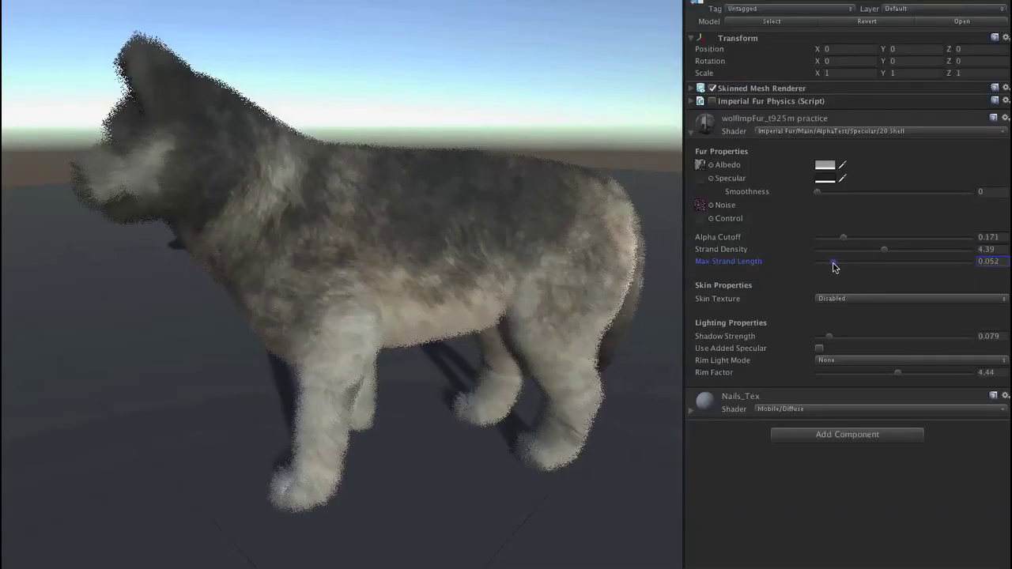
pyautogui.moveTo(883, 250); pyautogui.dragTo(835, 255)
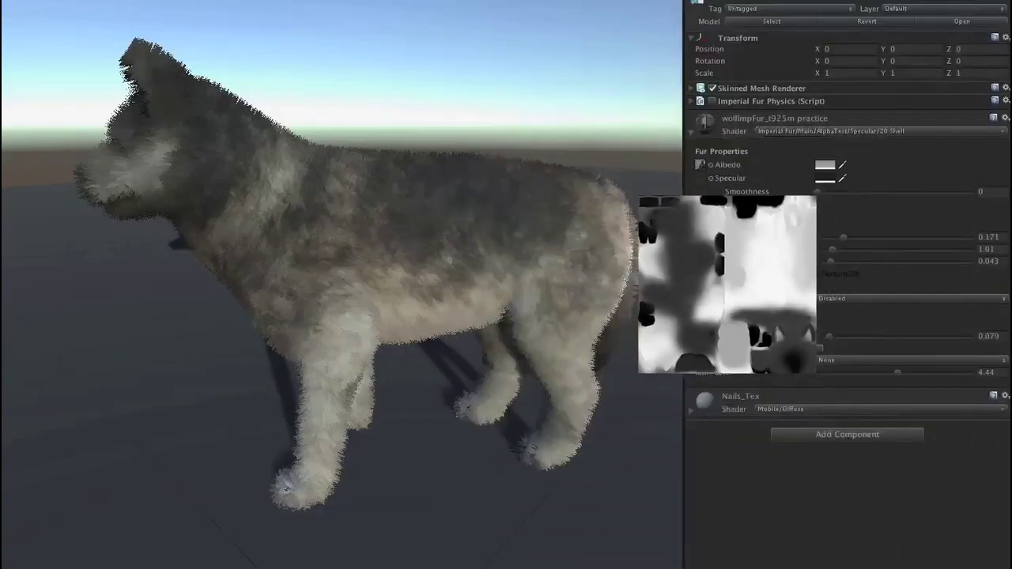
# Assign the control texture, enable Use Height Map (R), and trim max strand length to 0.029
pyautogui.moveTo(701, 220); pyautogui.dragTo(703, 219)
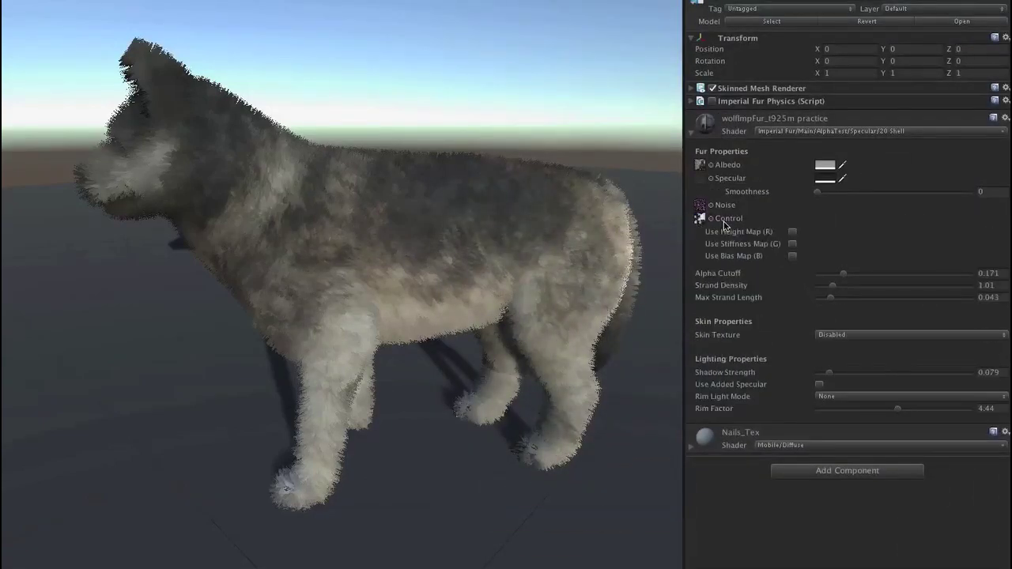
pyautogui.click(792, 232)
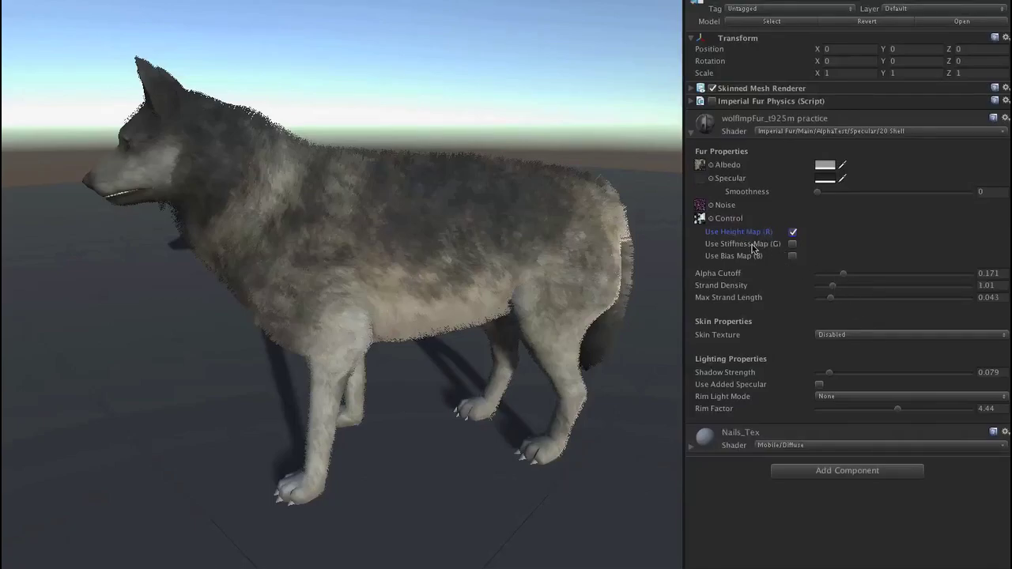
pyautogui.moveTo(831, 297)
pyautogui.mouseDown()
pyautogui.moveTo(995, 296)
pyautogui.moveTo(915, 314)
pyautogui.moveTo(830, 317)
pyautogui.moveTo(832, 287)
pyautogui.moveTo(832, 303)
pyautogui.mouseUp()
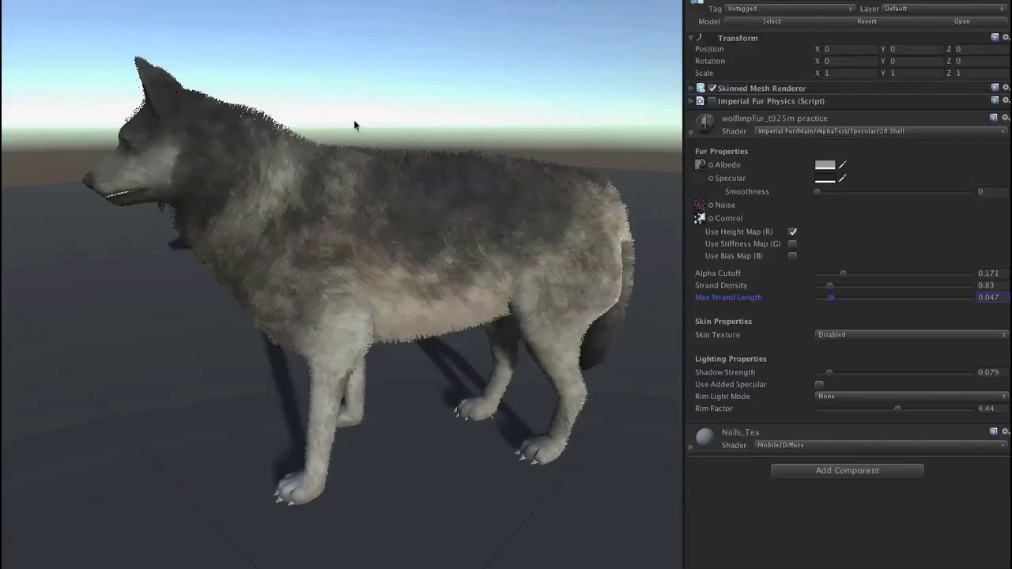
pyautogui.moveTo(832, 299); pyautogui.dragTo(830, 292)
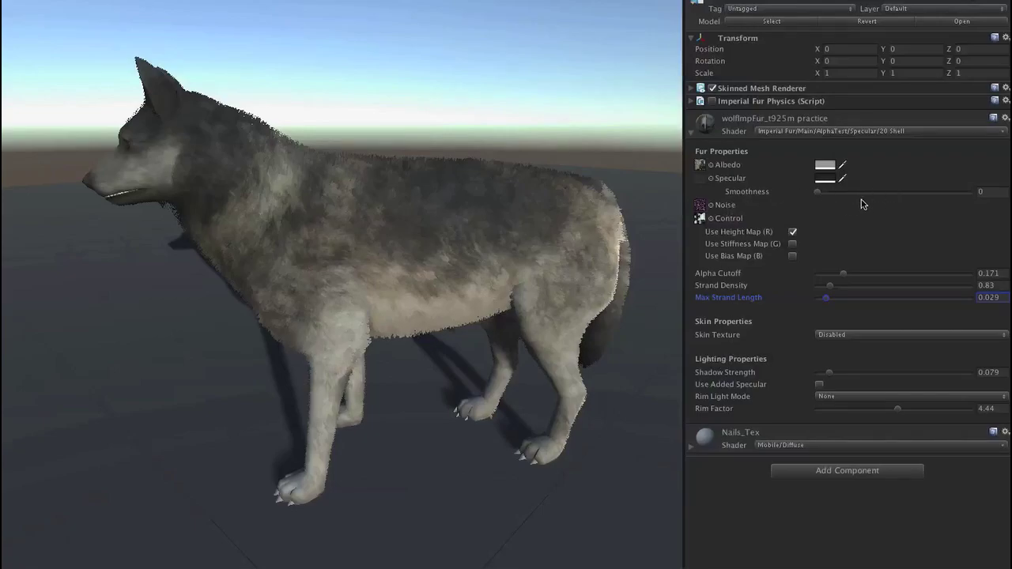
pyautogui.click(793, 257)
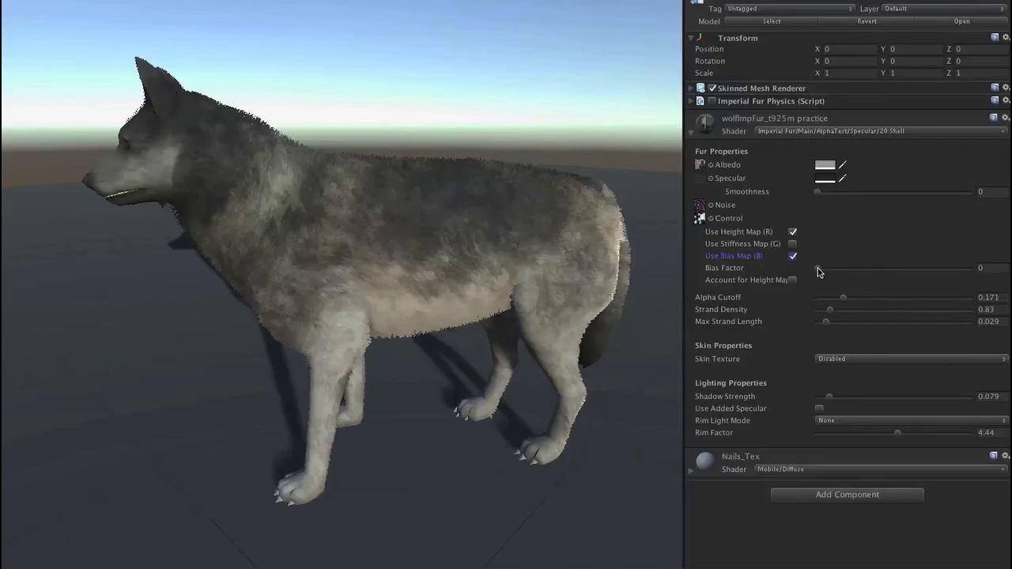
pyautogui.moveTo(818, 271); pyautogui.dragTo(971, 269)
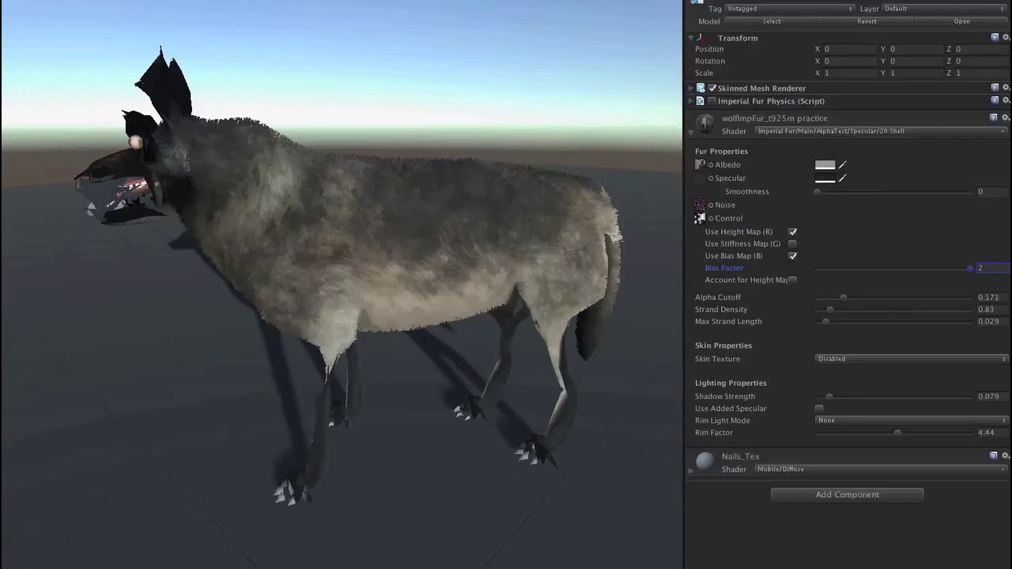
pyautogui.moveTo(970, 268); pyautogui.dragTo(789, 273)
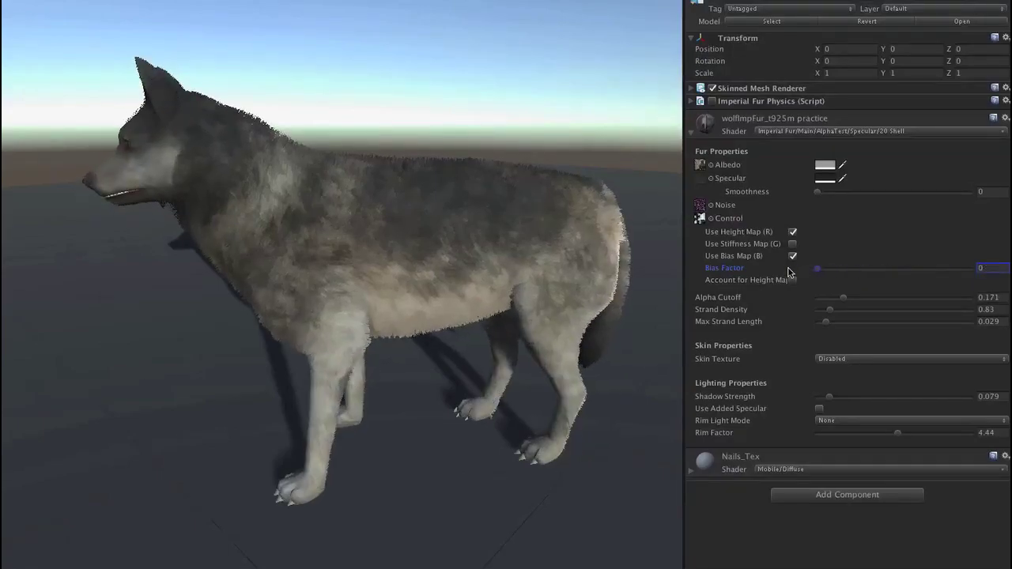
pyautogui.click(792, 281)
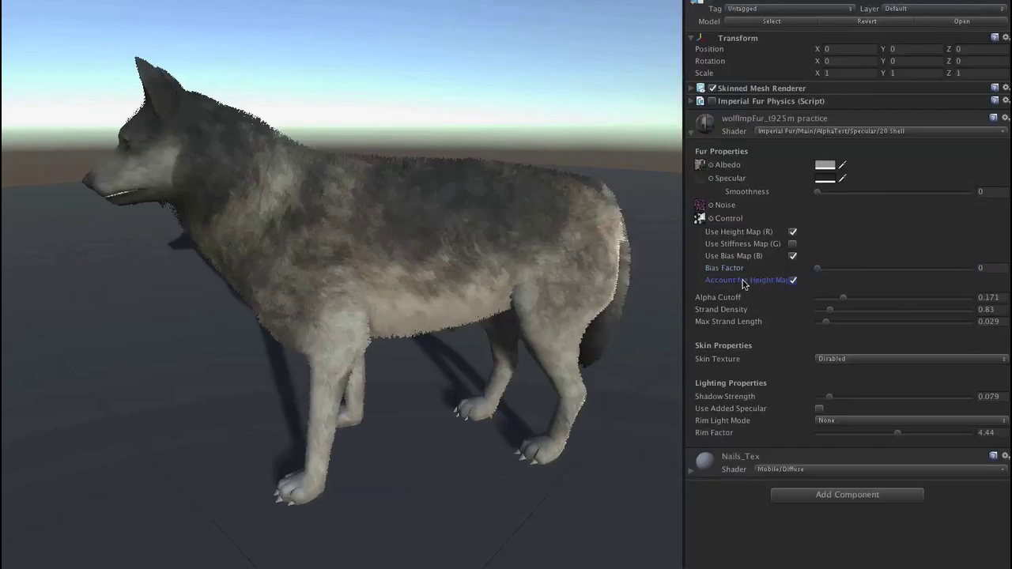
pyautogui.moveTo(818, 269)
pyautogui.mouseDown()
pyautogui.moveTo(1000, 270)
pyautogui.moveTo(847, 269)
pyautogui.moveTo(1003, 282)
pyautogui.moveTo(765, 278)
pyautogui.moveTo(1004, 273)
pyautogui.mouseUp()
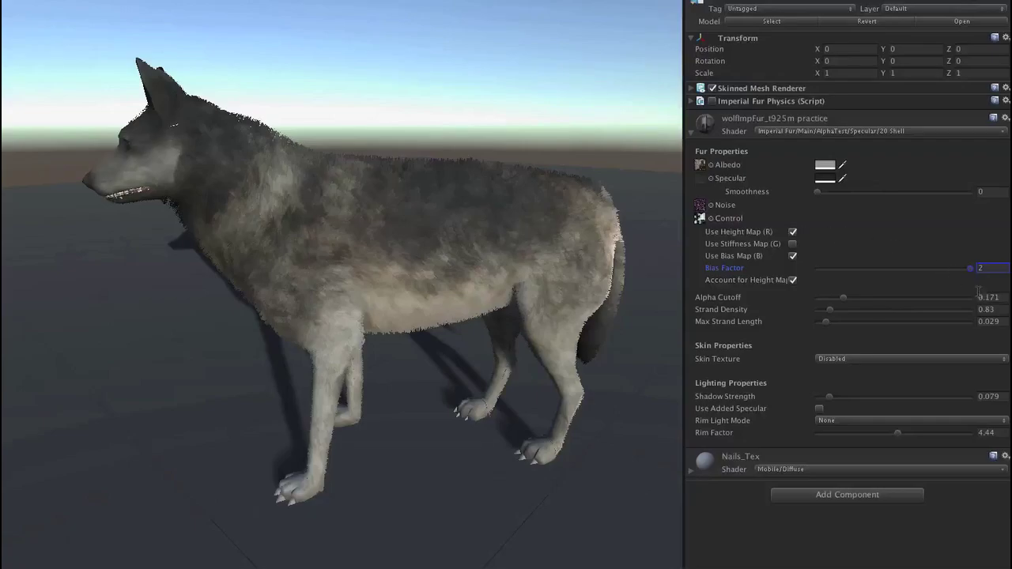
pyautogui.moveTo(974, 272); pyautogui.dragTo(800, 276)
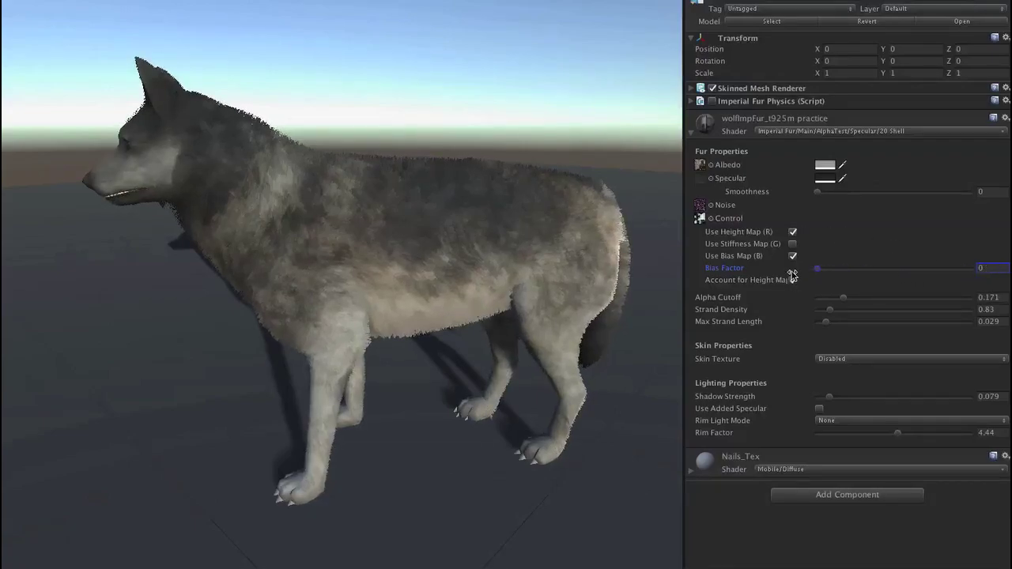
pyautogui.click(792, 256)
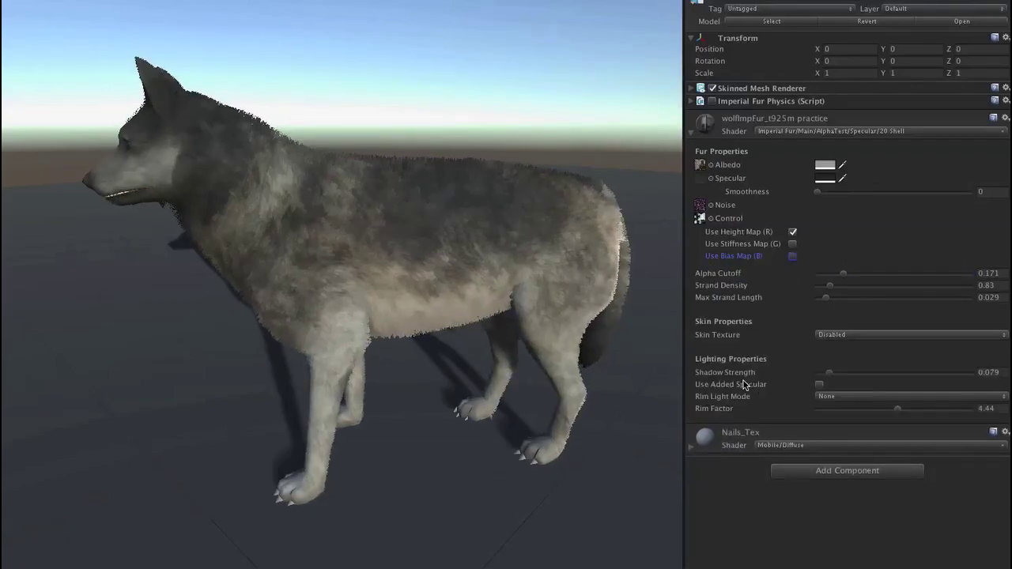
# Raise shadow strength to 0.114 and set Rim Light Mode to UserDefined
pyautogui.moveTo(829, 378)
pyautogui.mouseDown()
pyautogui.moveTo(998, 380)
pyautogui.moveTo(836, 383)
pyautogui.mouseUp()
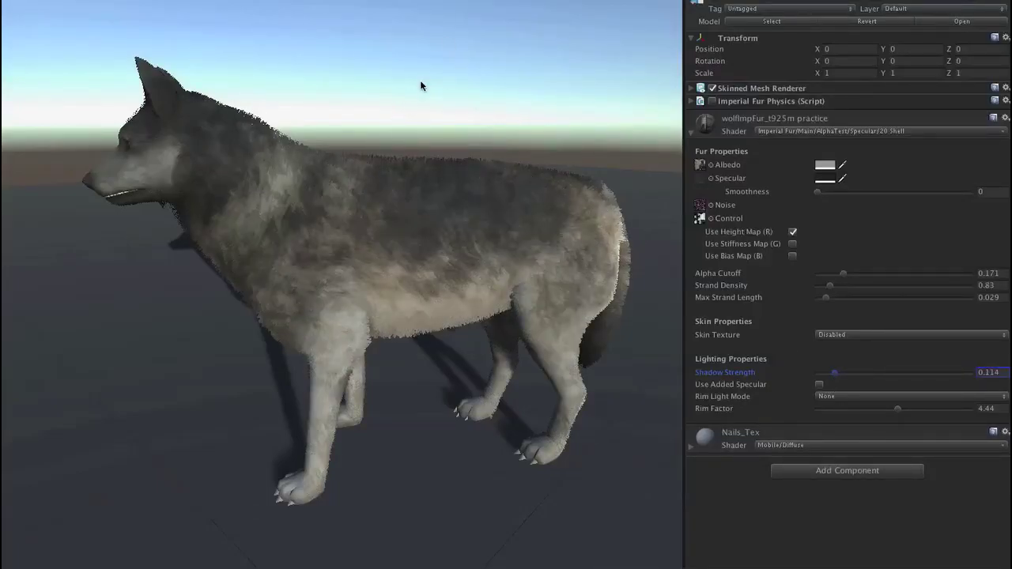
pyautogui.click(861, 399)
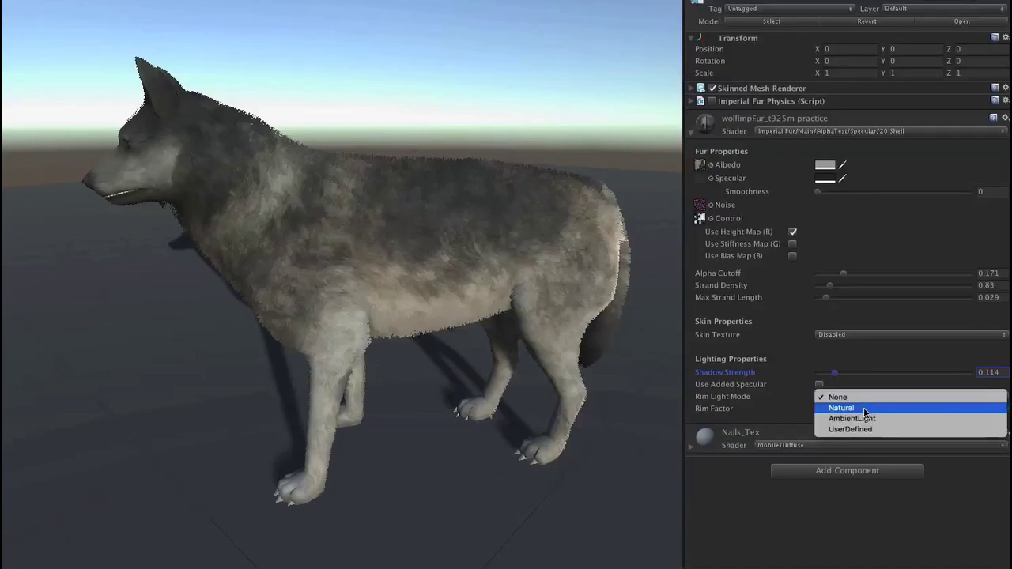
pyautogui.click(864, 407)
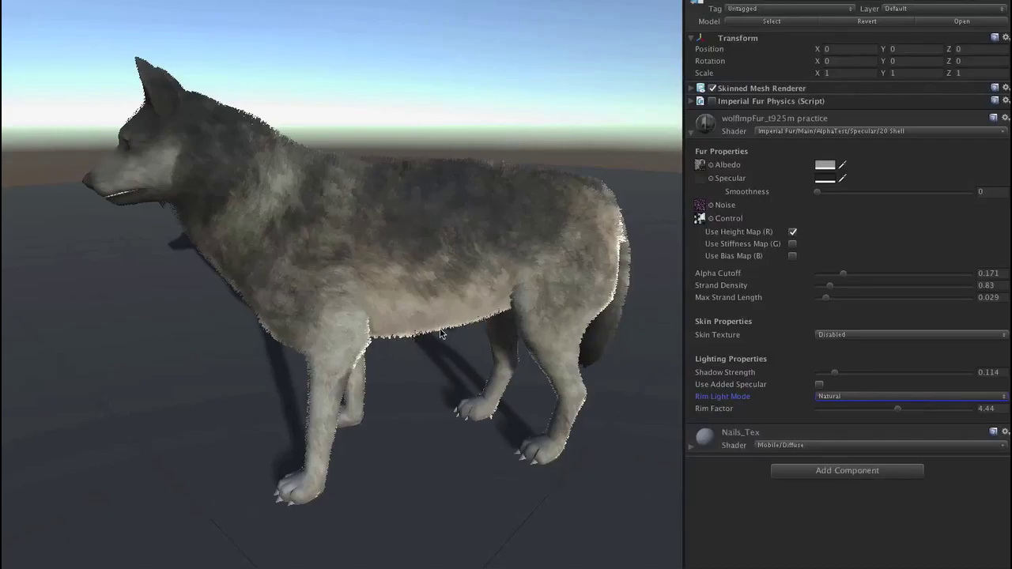
pyautogui.click(853, 398)
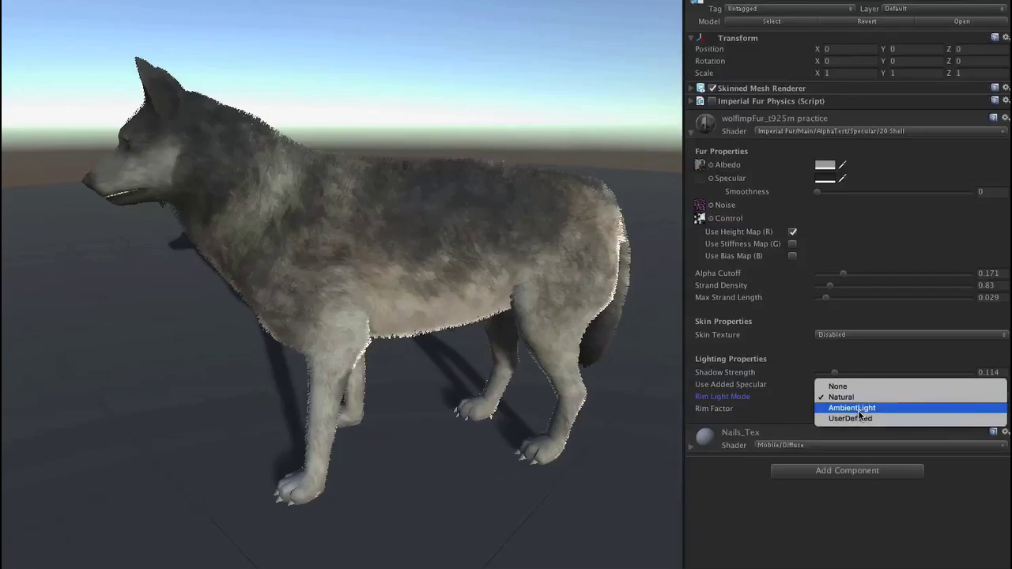
pyautogui.click(853, 419)
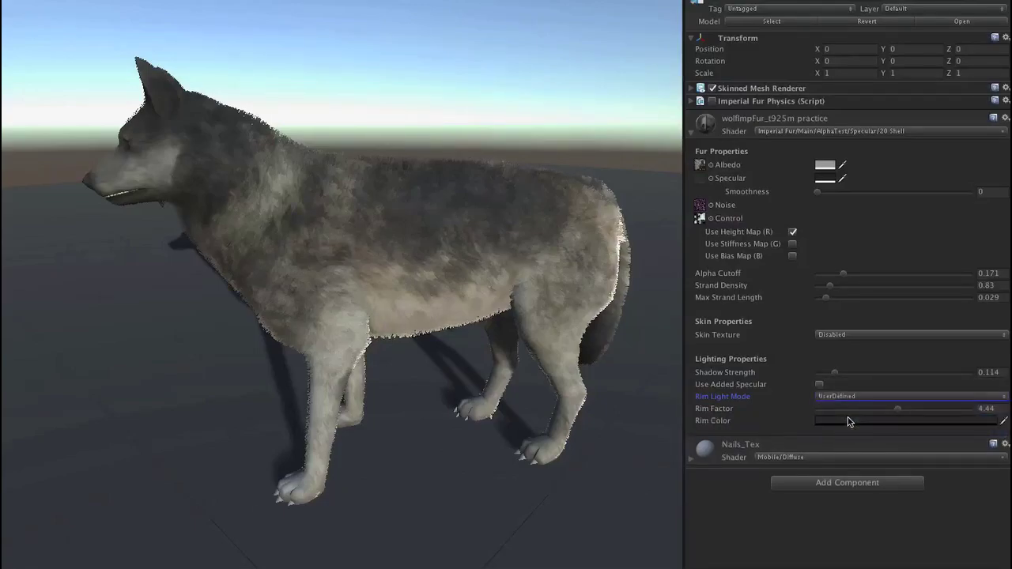
pyautogui.click(896, 422)
# Pick a red rim colour in the colour picker and raise Rim Factor toward 7.9
pyautogui.moveTo(970, 371); pyautogui.dragTo(964, 340)
pyautogui.moveTo(972, 239); pyautogui.dragTo(833, 225)
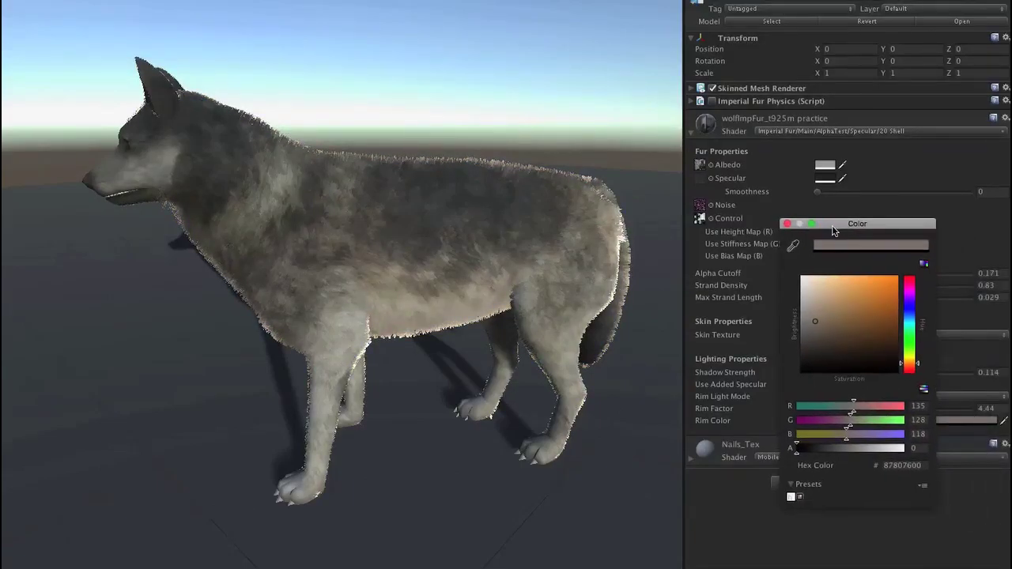
pyautogui.moveTo(910, 287); pyautogui.dragTo(912, 274)
pyautogui.moveTo(869, 301)
pyautogui.mouseDown()
pyautogui.moveTo(915, 262)
pyautogui.moveTo(802, 356)
pyautogui.moveTo(799, 342)
pyautogui.mouseUp()
pyautogui.click(788, 224)
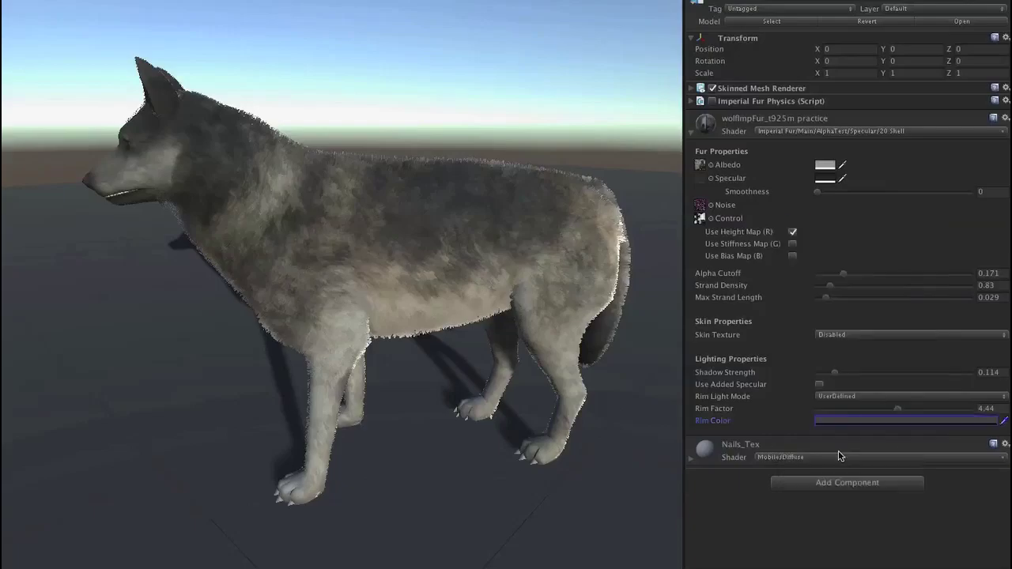
pyautogui.click(897, 411)
pyautogui.moveTo(897, 410); pyautogui.dragTo(947, 417)
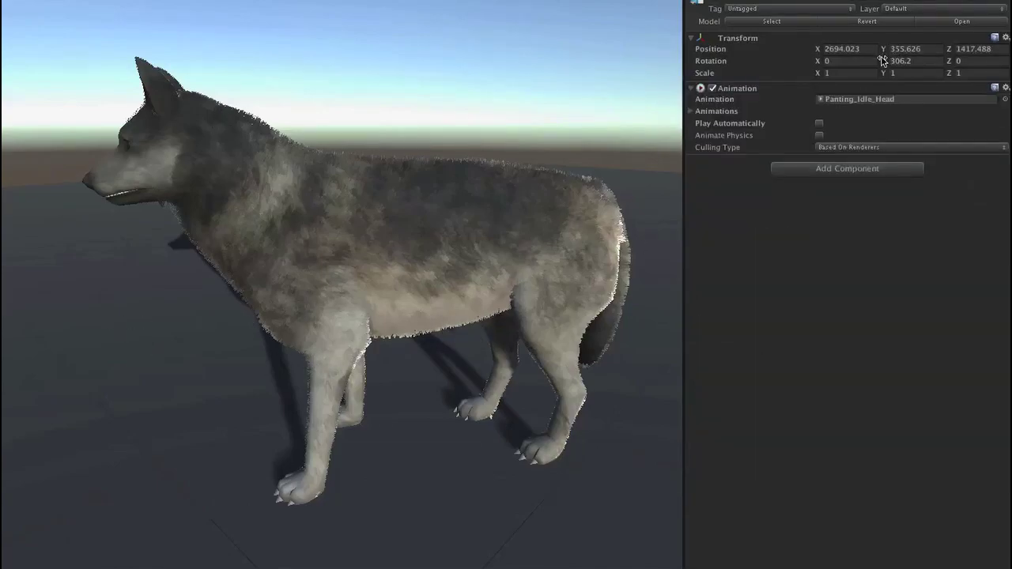
# Spin the wolf root's Y rotation to 615.3 so the wolf faces the camera
pyautogui.moveTo(883, 61); pyautogui.dragTo(1011, 107)
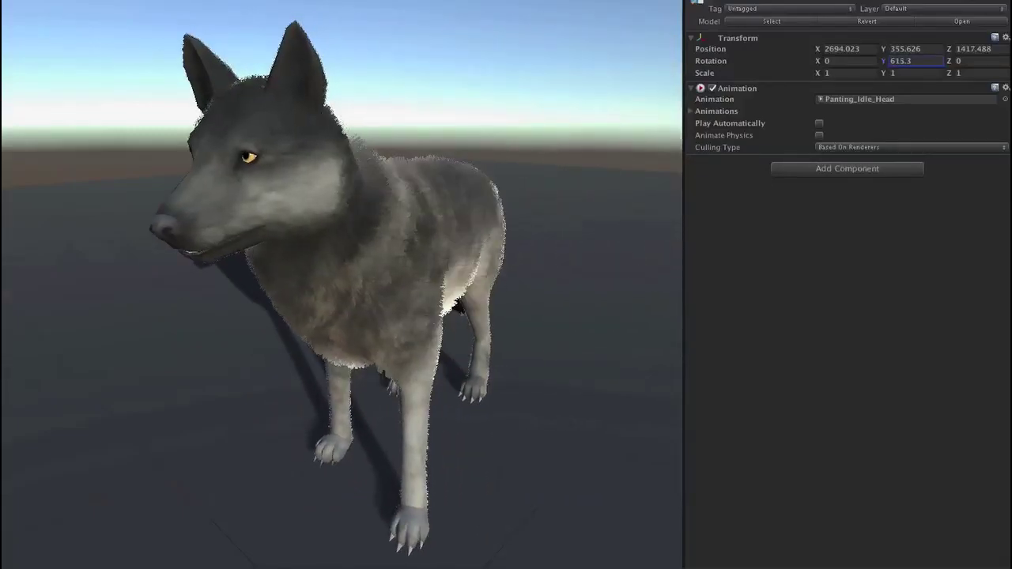